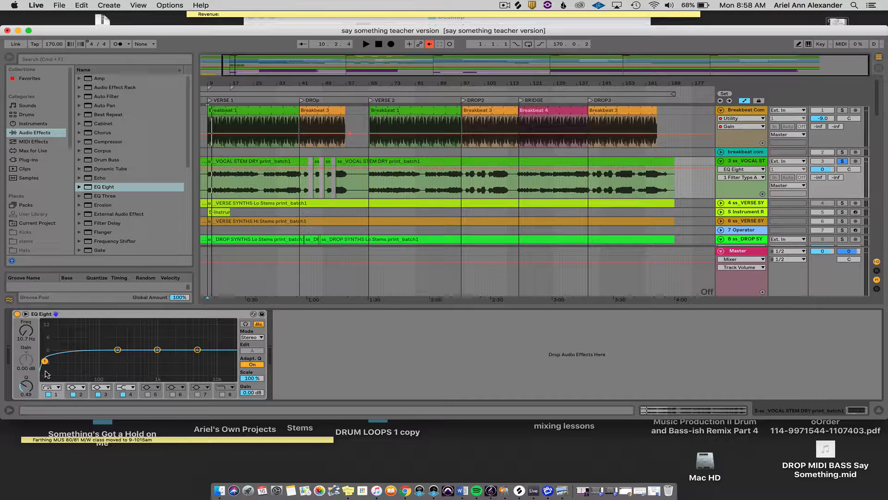
Step: Play the soloed vocal stem in Verse 1 and raise the EQ Eight low-cut frequency to about 97.9 Hz
left_click(221, 99)
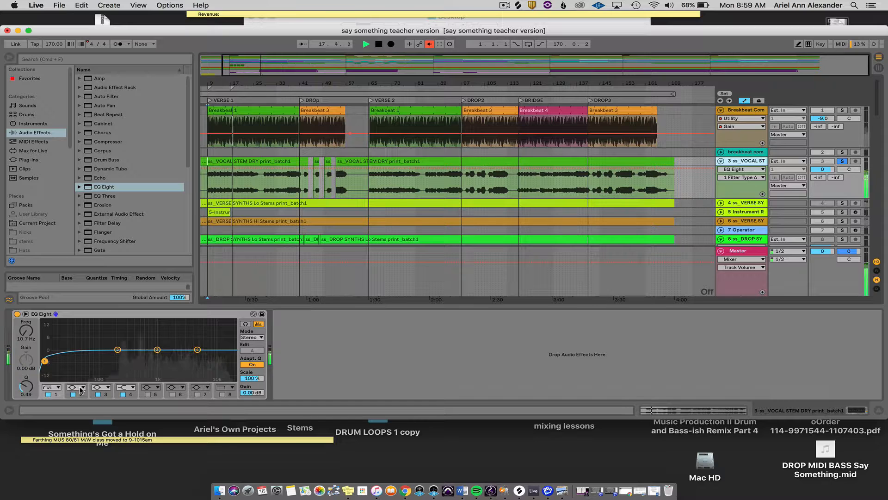
key("space")
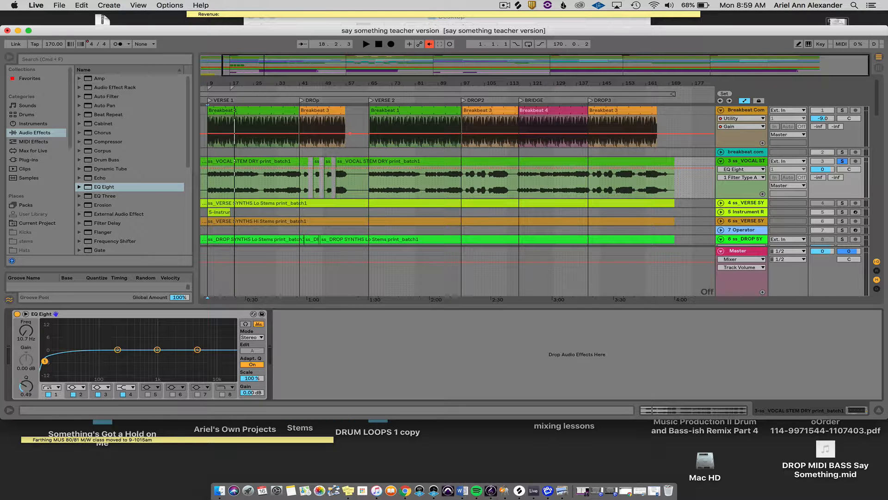
key("space")
left_click_drag(45, 361, 90, 360)
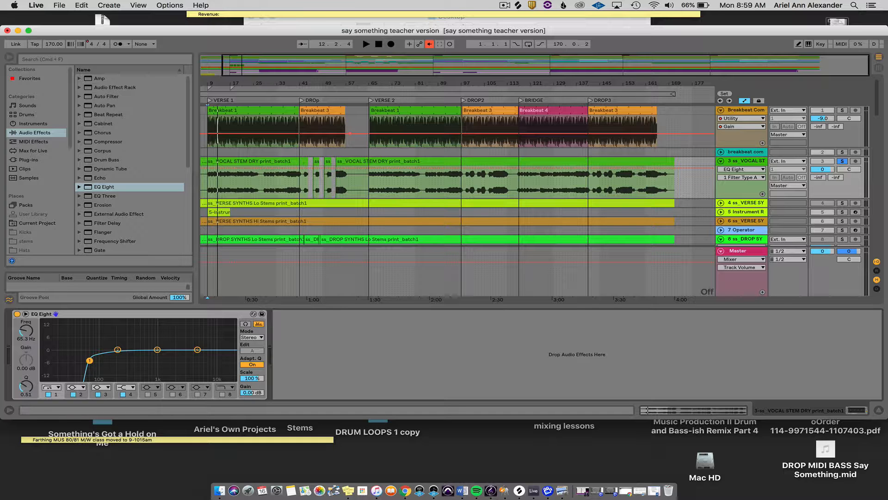
key("space")
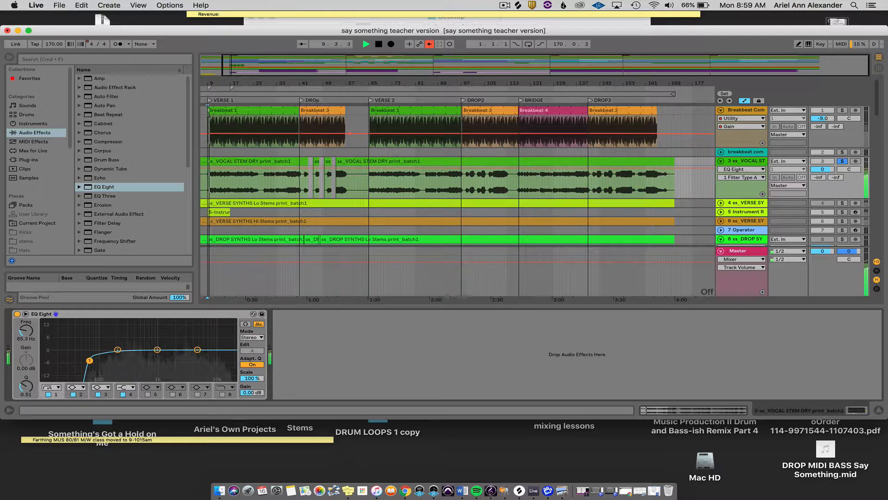
left_click_drag(90, 360, 103, 359)
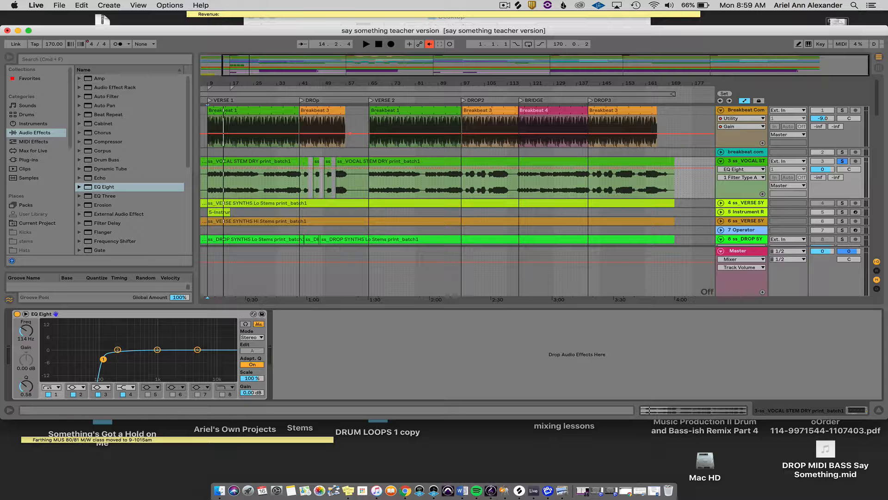
left_click_drag(100, 359, 99, 359)
left_click(235, 98)
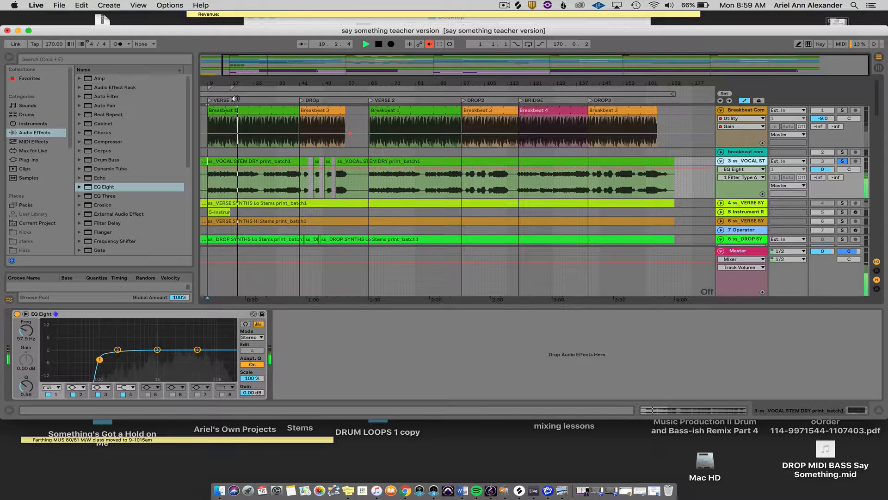
key("space")
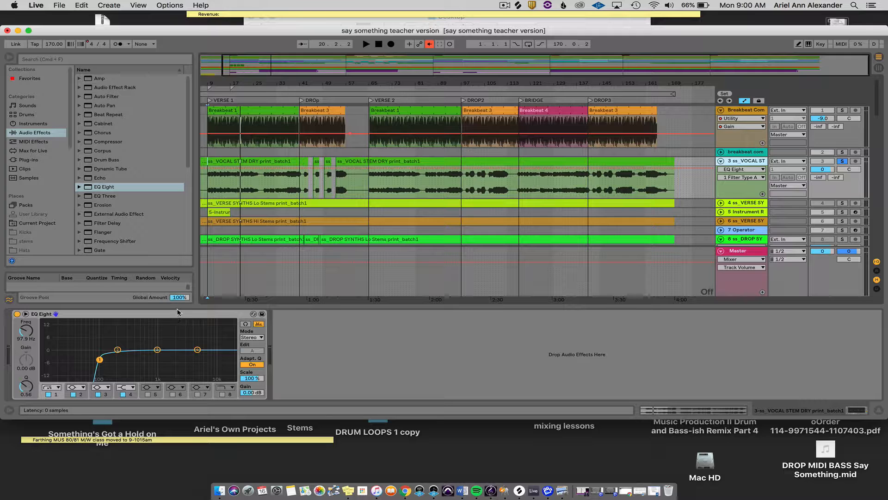
Step: Add a second EQ Eight to the vocal track and boost band 3 by 15 dB at about 1.04 kHz with Q 14.7
left_click(117, 190)
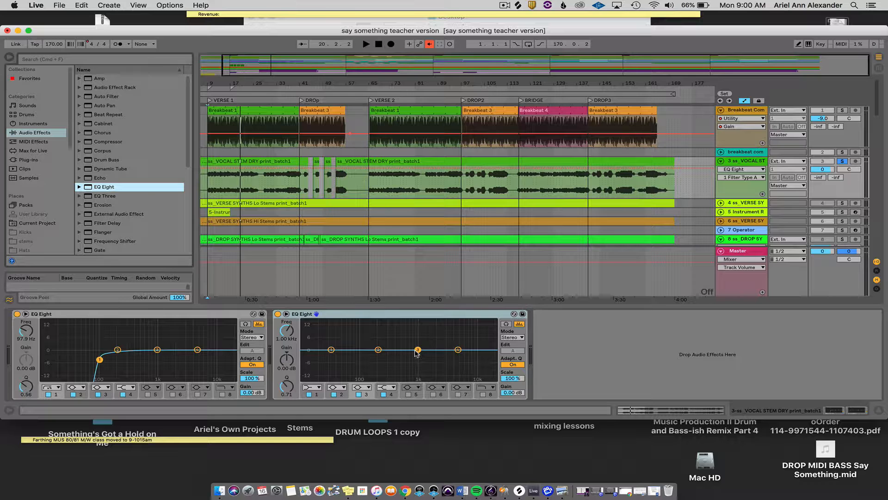
left_click_drag(417, 351, 419, 321)
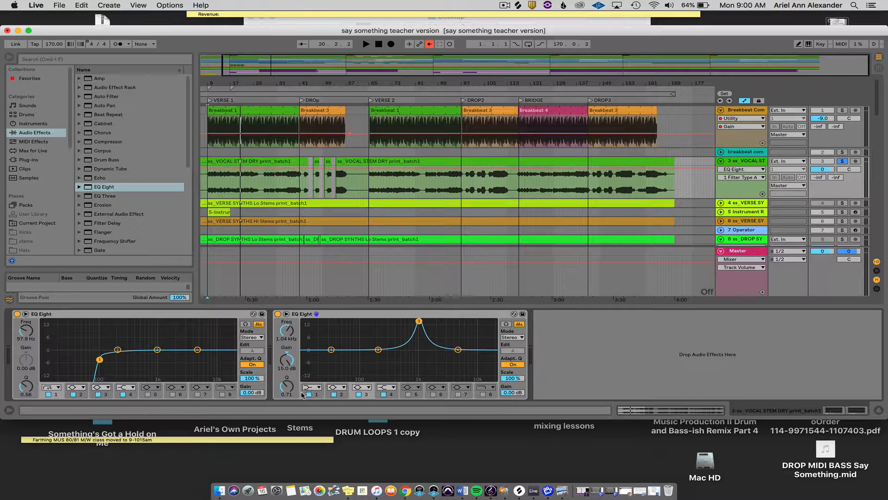
left_click_drag(287, 386, 287, 360)
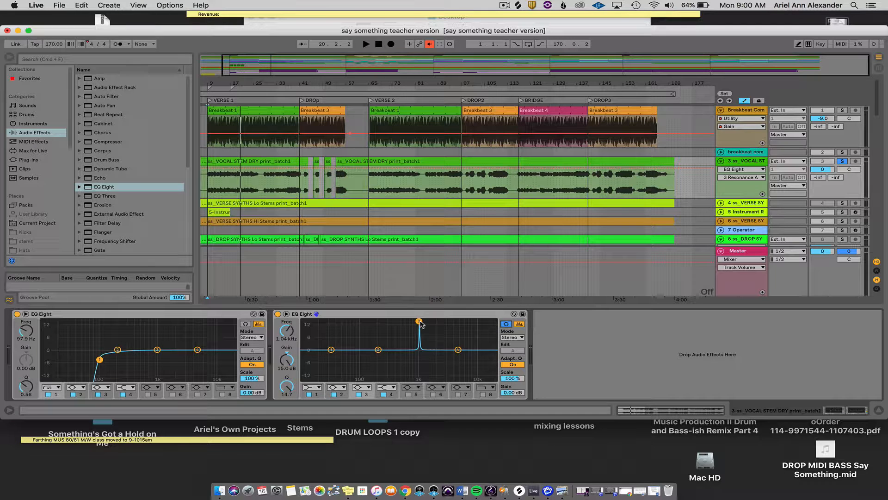
Step: Play the vocal in audition mode and sweep the narrow band 3 boost to about 1.53 kHz
key("space")
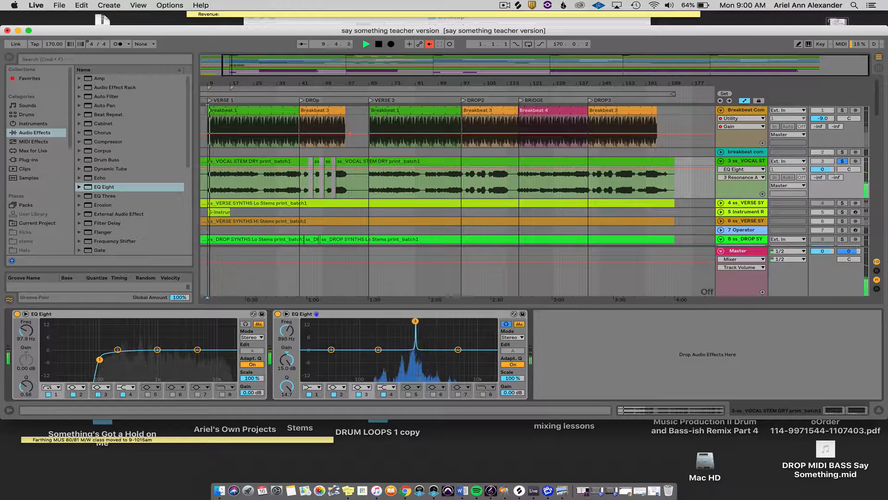
left_click_drag(419, 321, 429, 321)
key("space")
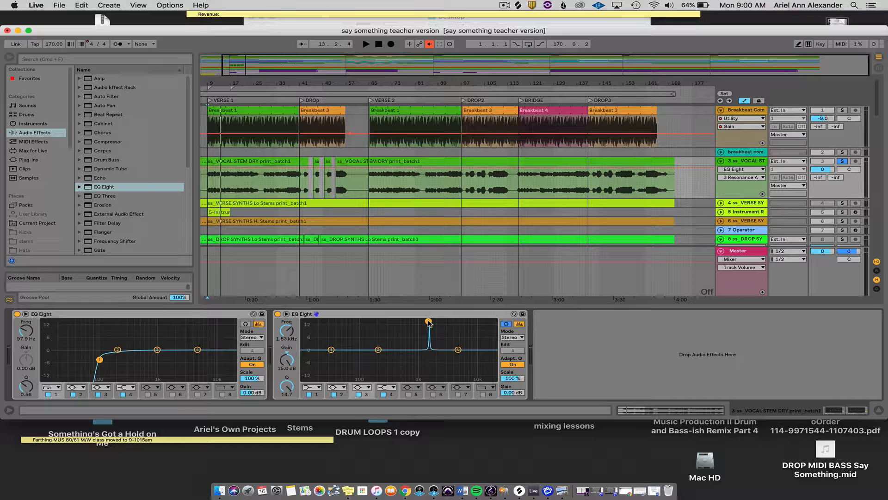
Step: Cut band 3 of the second EQ Eight to -3.60 dB at about 1.63 kHz and listen to the result
left_click_drag(429, 323, 431, 359)
key("space")
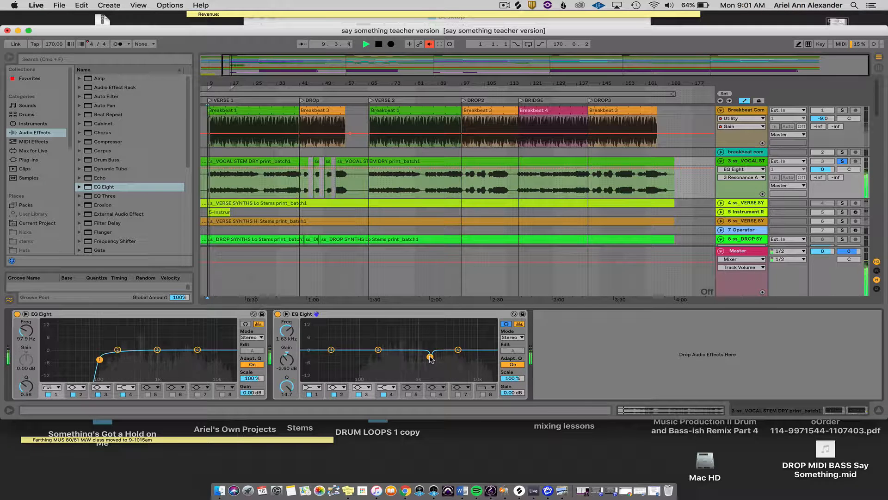
key("space")
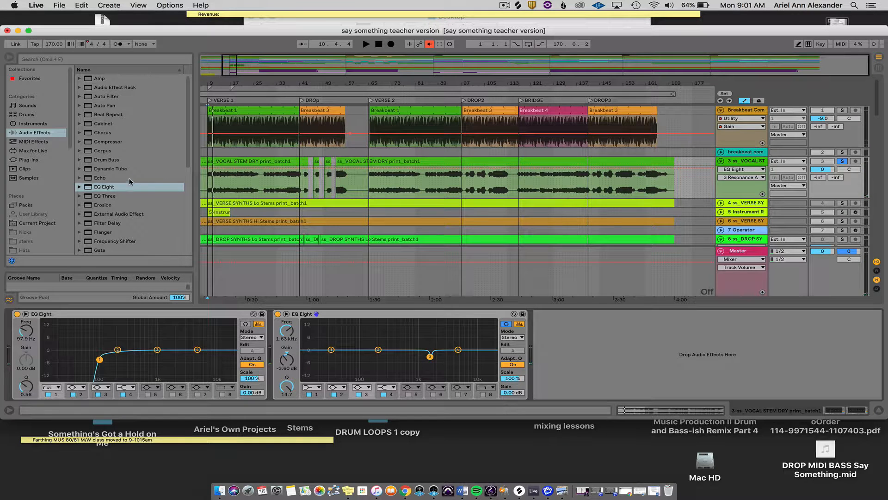
double_click(105, 187)
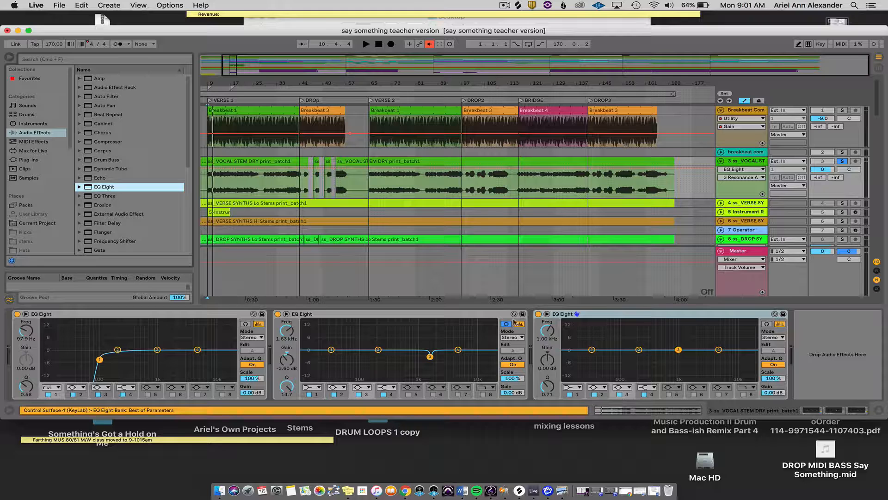
left_click(616, 317)
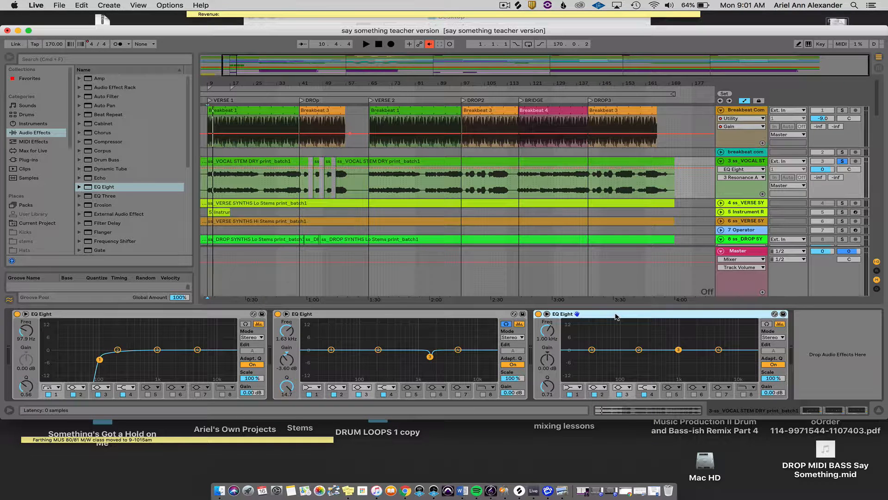
key("Delete")
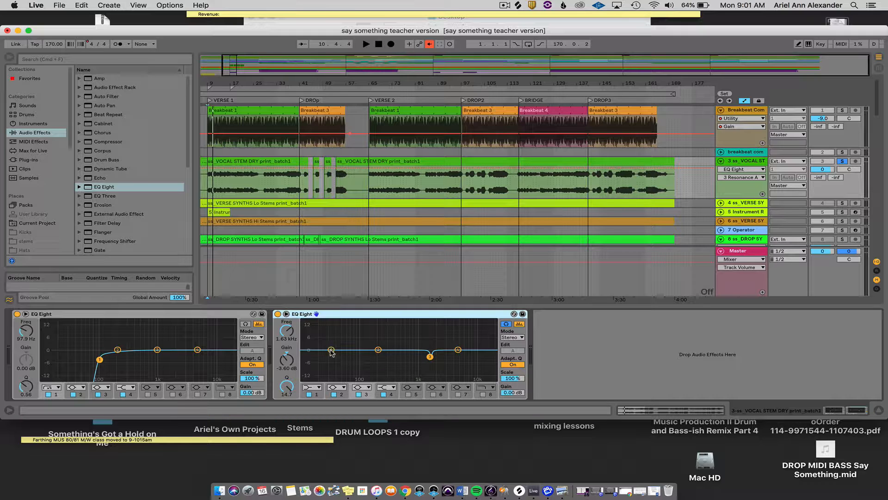
Step: Boost band 2 of the second EQ Eight by 15 dB at about 194 Hz and narrow it to Q 15.9
left_click_drag(331, 348, 377, 320)
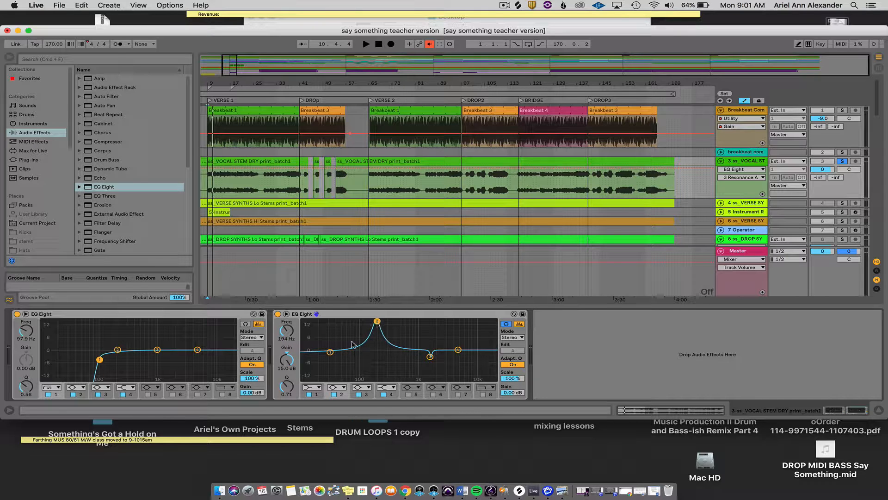
mouse_move(287, 386)
left_mouse_down()
mouse_move(287, 369)
mouse_move(286, 386)
left_mouse_up()
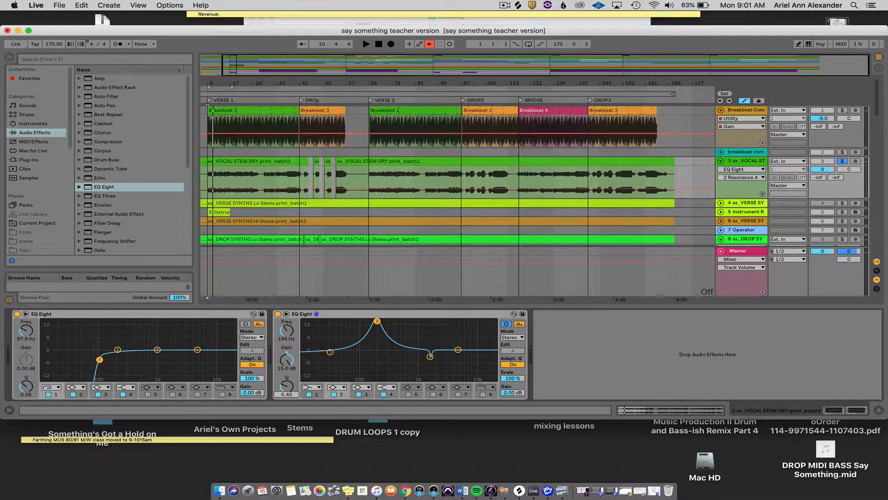
left_click_drag(287, 387, 287, 328)
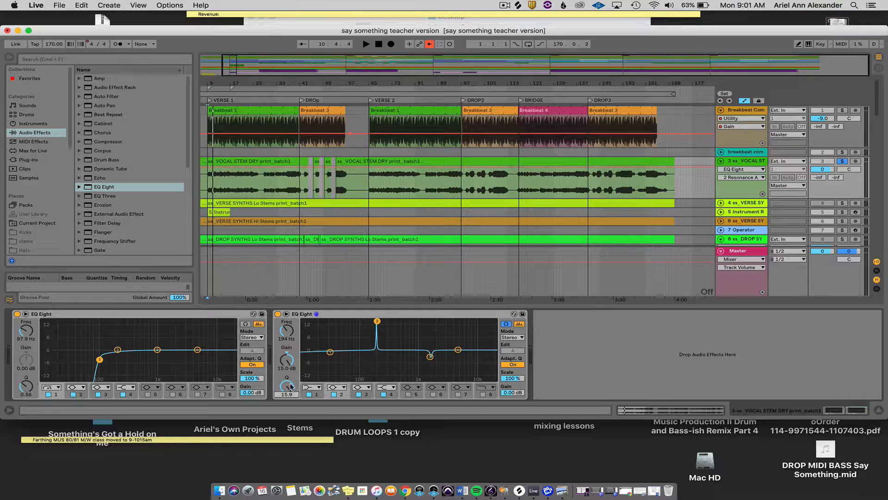
Step: Audition the vocal and lower band 2 of the second EQ Eight to -0.62 dB at about 198 Hz
key("space")
left_click_drag(377, 321, 377, 354)
key("space")
key("space")
key("space")
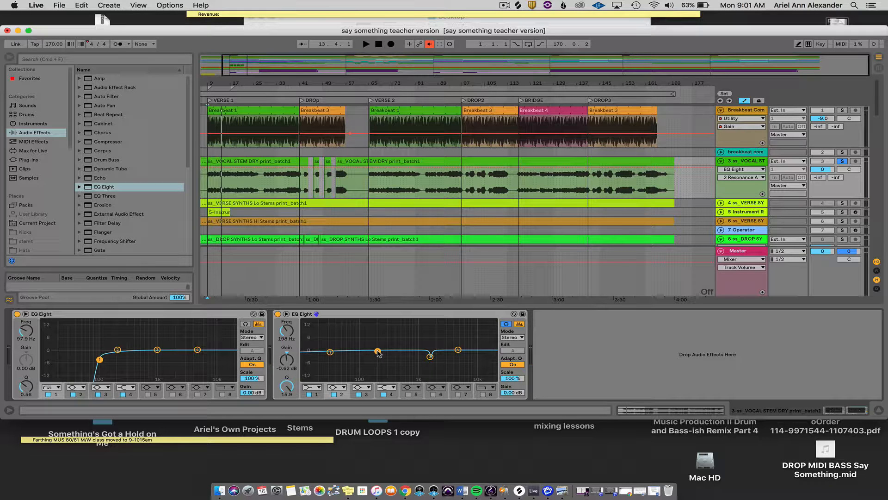
left_click(505, 5)
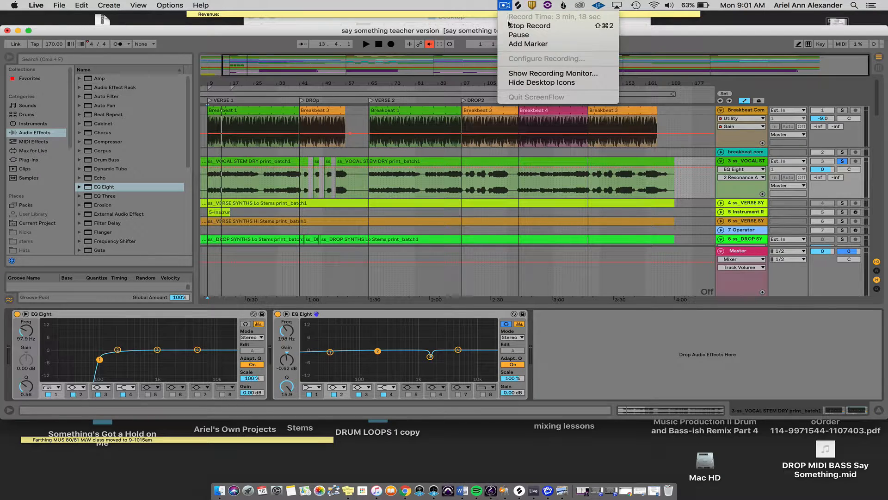